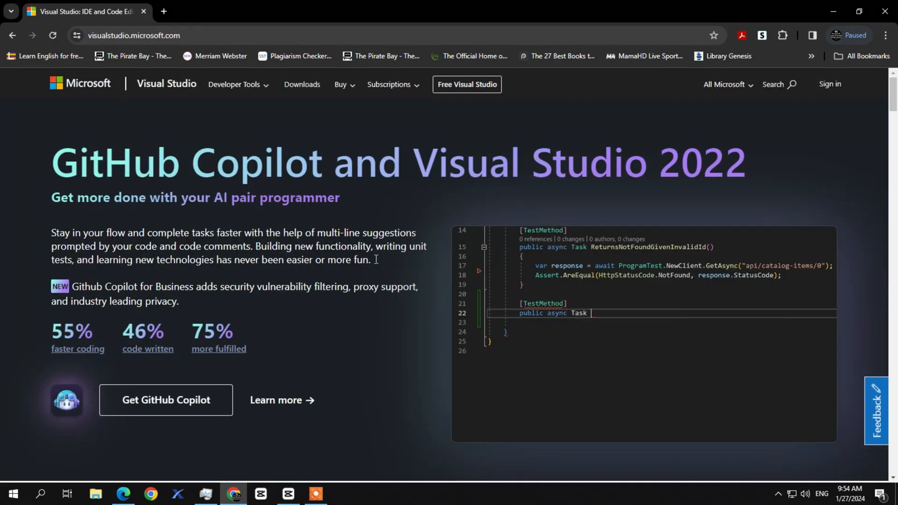
Step: Download the Visual Studio Community 2022 installer from the Visual Studio 2022 section of the page
{"action": "scroll", "coordinate": [372, 265], "scroll_direction": "down", "scroll_amount": 12}
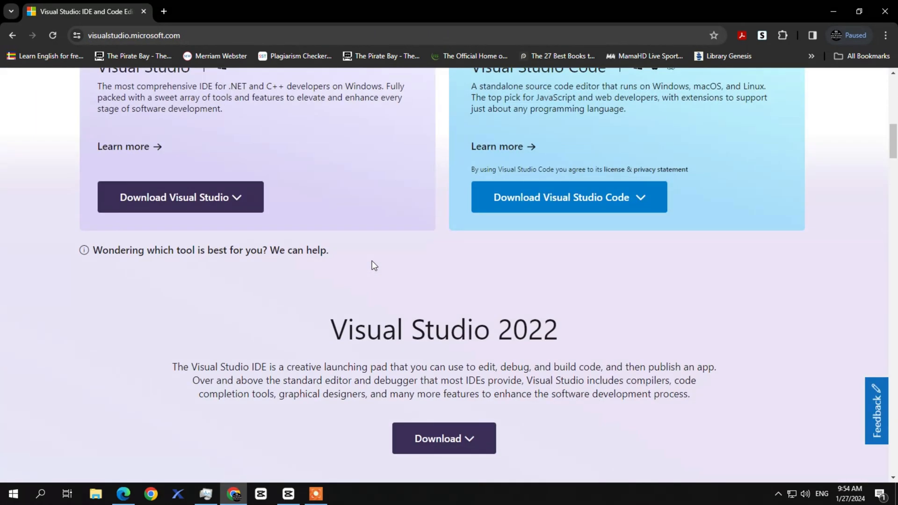
{"action": "scroll", "coordinate": [372, 260], "scroll_direction": "down", "scroll_amount": 1}
{"action": "scroll", "coordinate": [465, 360], "scroll_direction": "down", "scroll_amount": 1}
{"action": "left_click", "coordinate": [468, 332]}
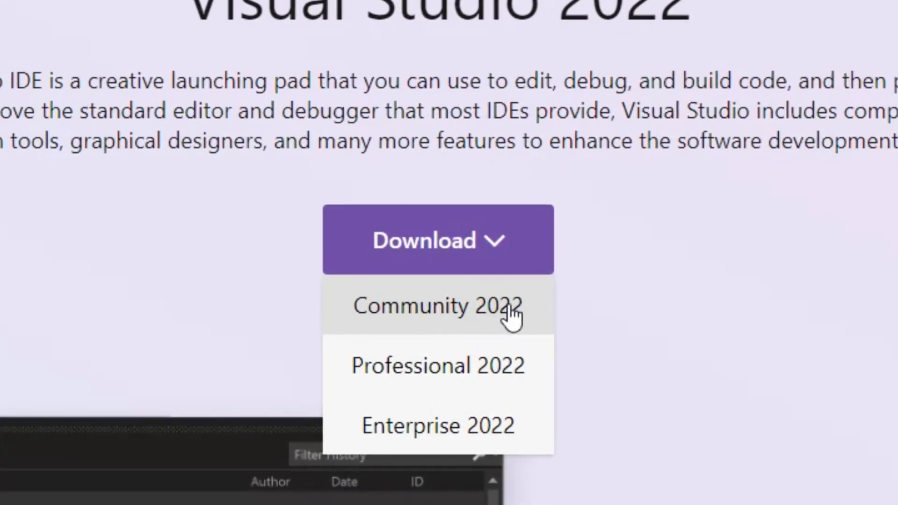
{"action": "left_click", "coordinate": [457, 314]}
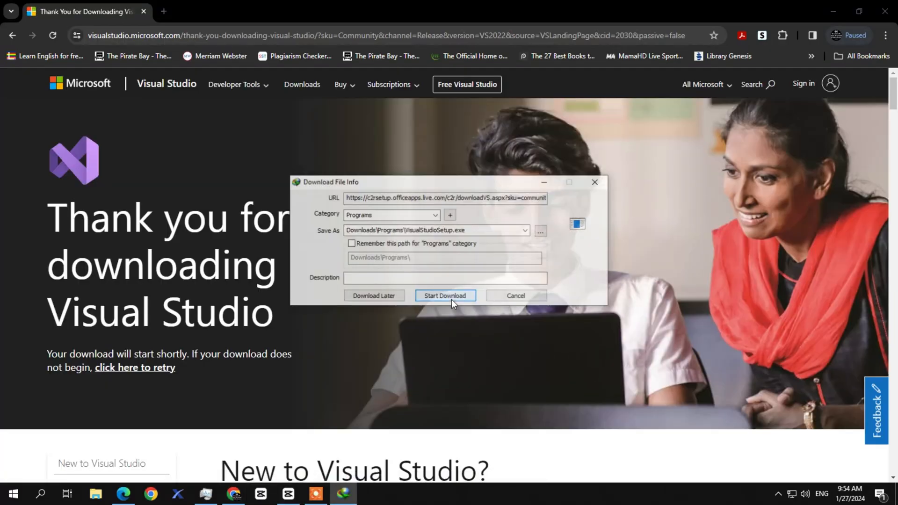
{"action": "left_click", "coordinate": [456, 298]}
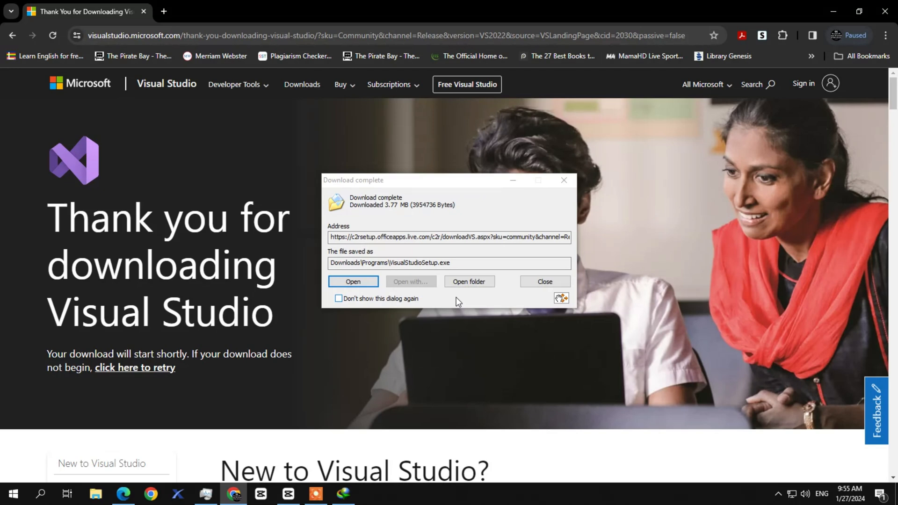
Step: Open the downloaded VisualStudioSetup.exe, agree to the installer terms and minimize the browser window
{"action": "left_click", "coordinate": [366, 279]}
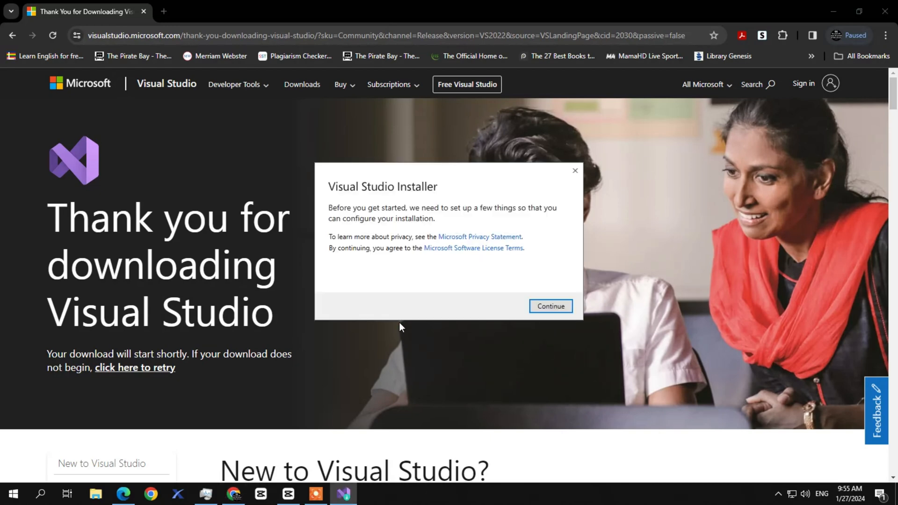
{"action": "left_click", "coordinate": [547, 307]}
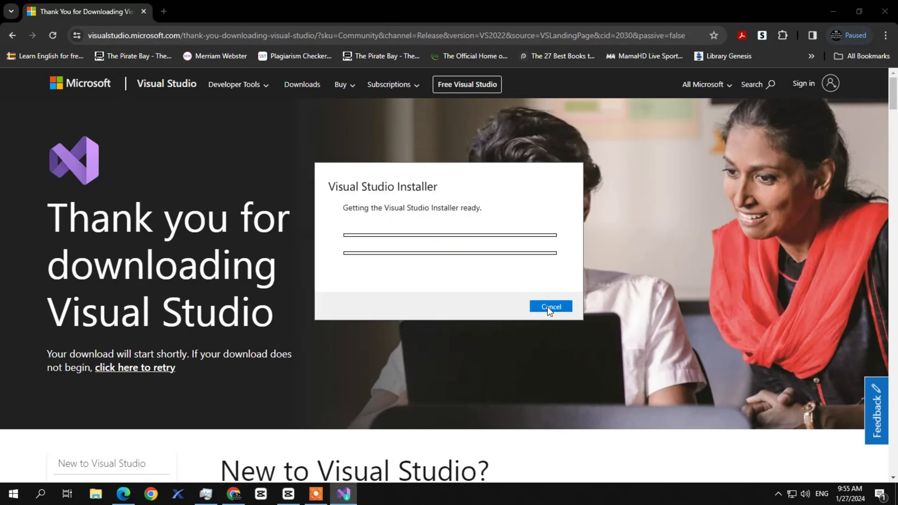
{"action": "left_click", "coordinate": [834, 10]}
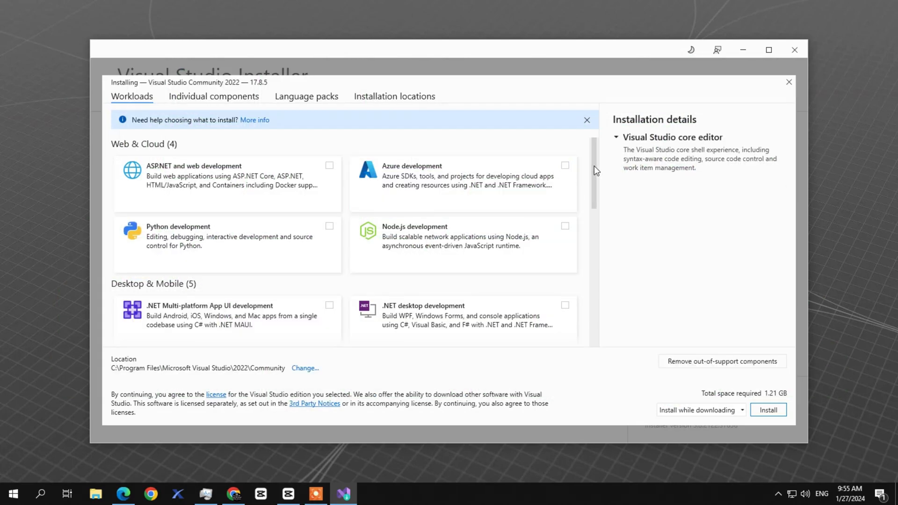
Step: Select the Data storage and processing and .NET desktop development workloads for installation
{"action": "left_click_drag", "start_coordinate": [594, 166], "coordinate": [591, 285]}
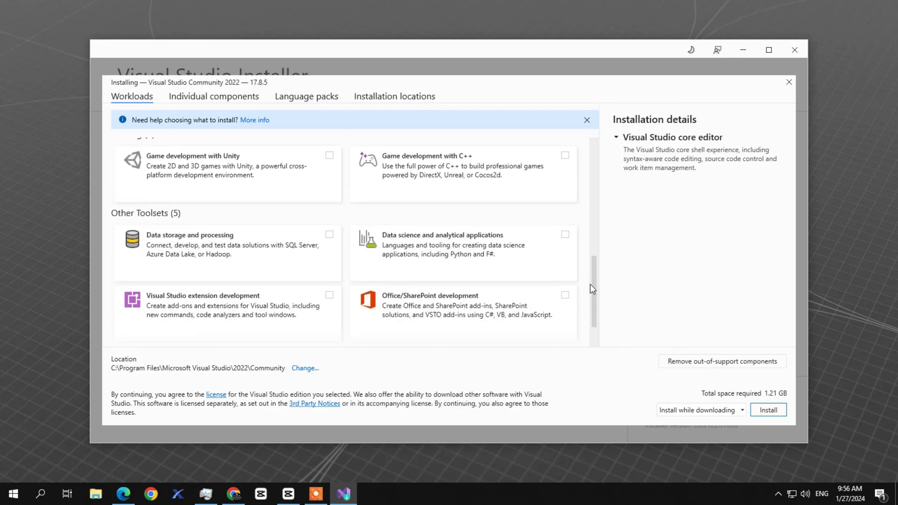
{"action": "left_click_drag", "start_coordinate": [593, 288], "coordinate": [595, 312]}
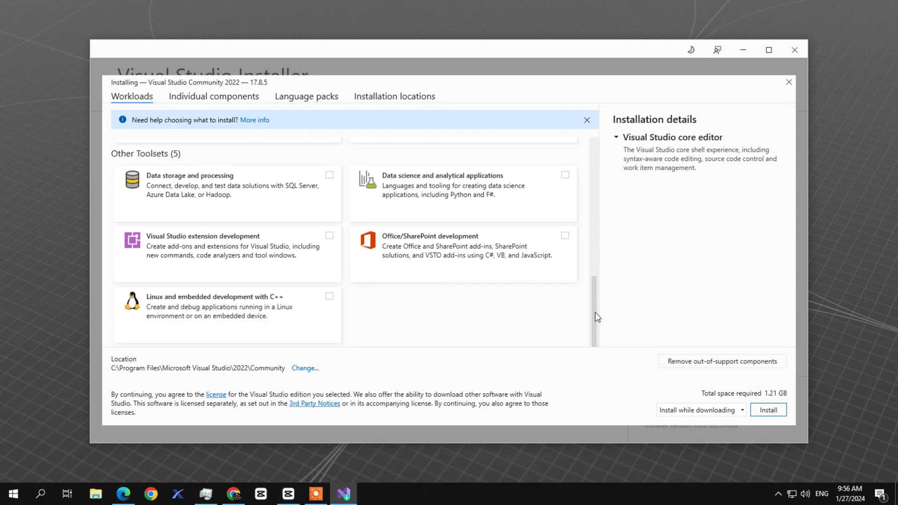
{"action": "left_click", "coordinate": [329, 177]}
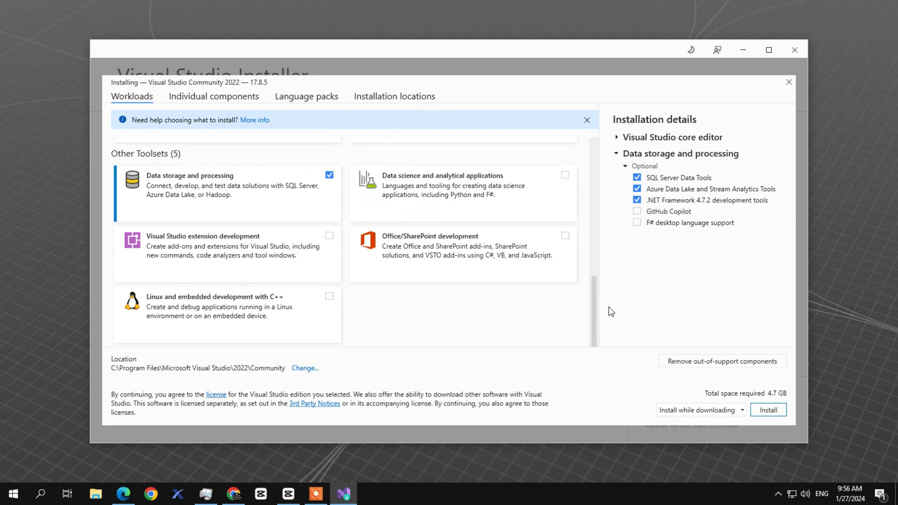
{"action": "left_click_drag", "start_coordinate": [595, 299], "coordinate": [589, 169]}
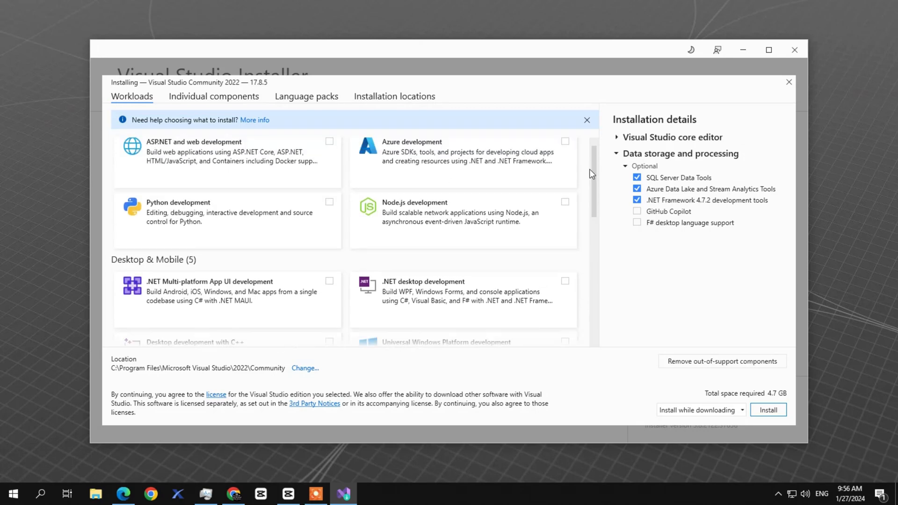
{"action": "left_click", "coordinate": [568, 280]}
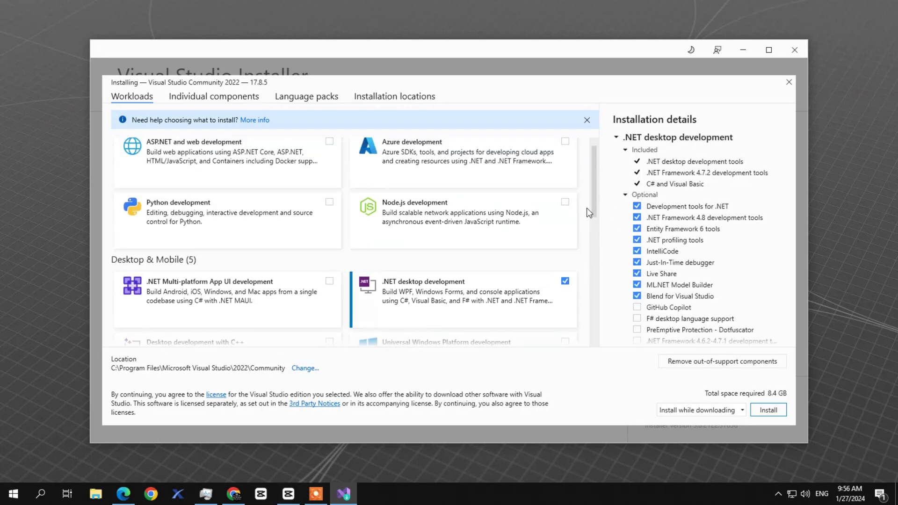
Step: Start the installation, continue past the operating system notice and bring the installer window back up
{"action": "left_click", "coordinate": [769, 411]}
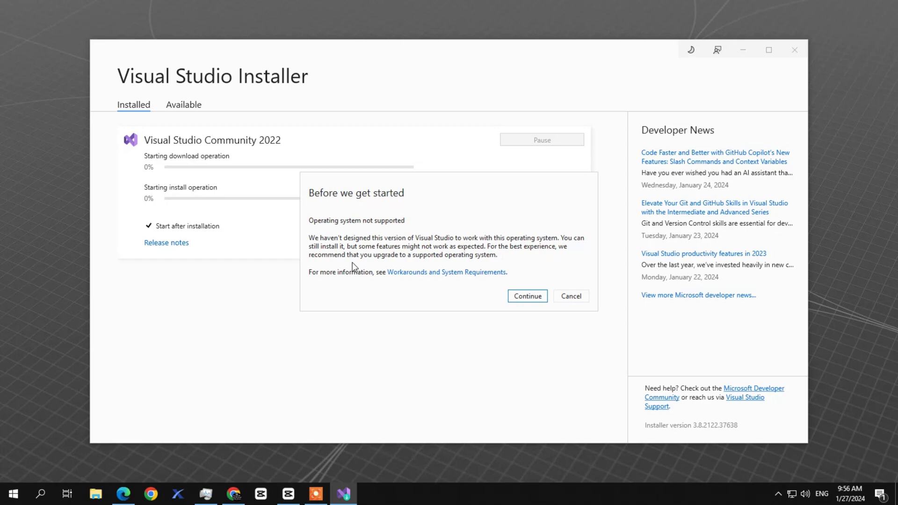
{"action": "left_click", "coordinate": [527, 299]}
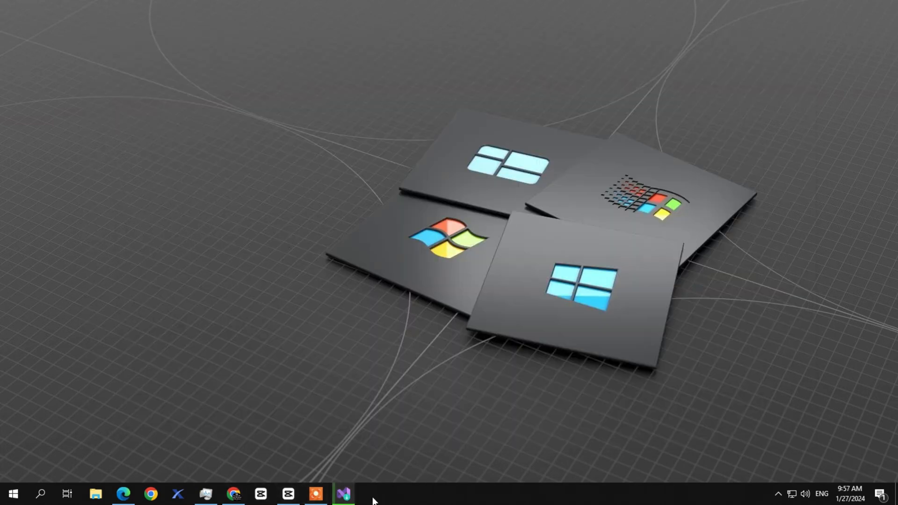
{"action": "left_click", "coordinate": [344, 494]}
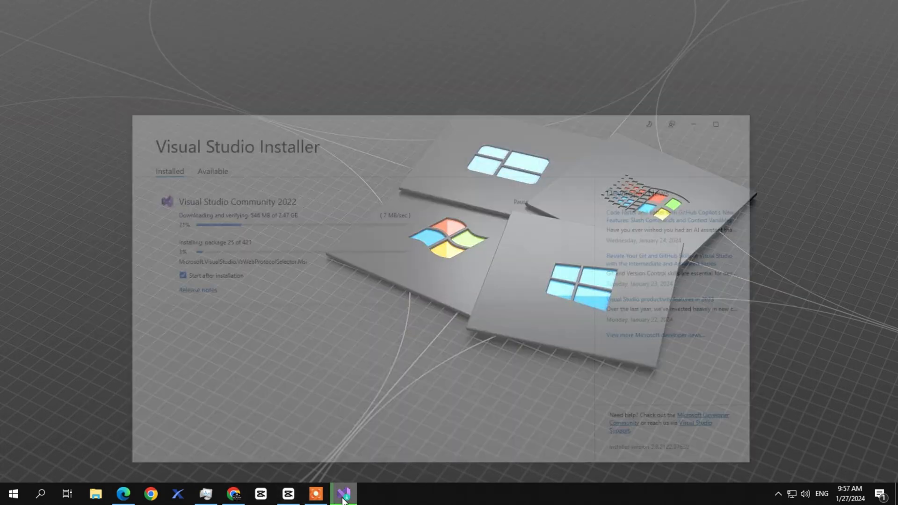
{"action": "right_click", "coordinate": [33, 183]}
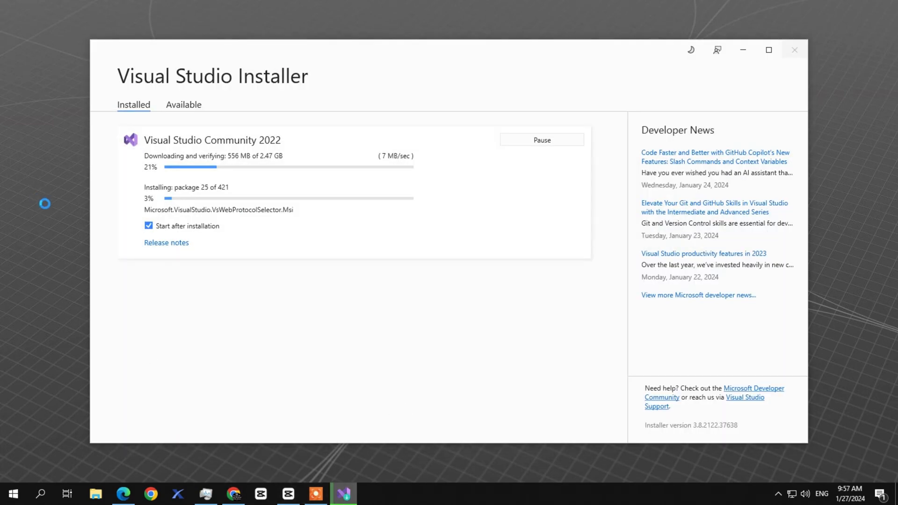
{"action": "left_click", "coordinate": [66, 215]}
{"action": "right_click", "coordinate": [31, 165]}
{"action": "left_click", "coordinate": [66, 204]}
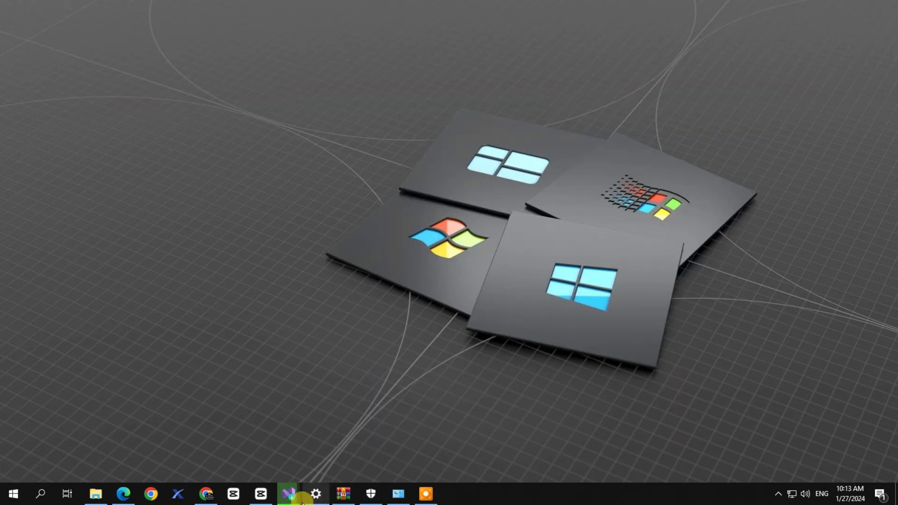
Step: Restore the installer window, skip signing in and start Visual Studio with General development settings and the Dark theme
{"action": "left_click", "coordinate": [288, 496]}
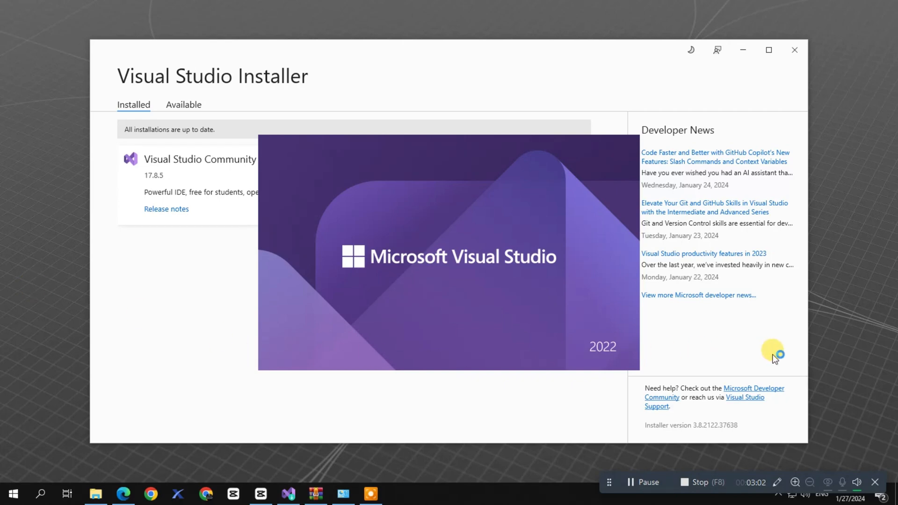
{"action": "left_click", "coordinate": [609, 483]}
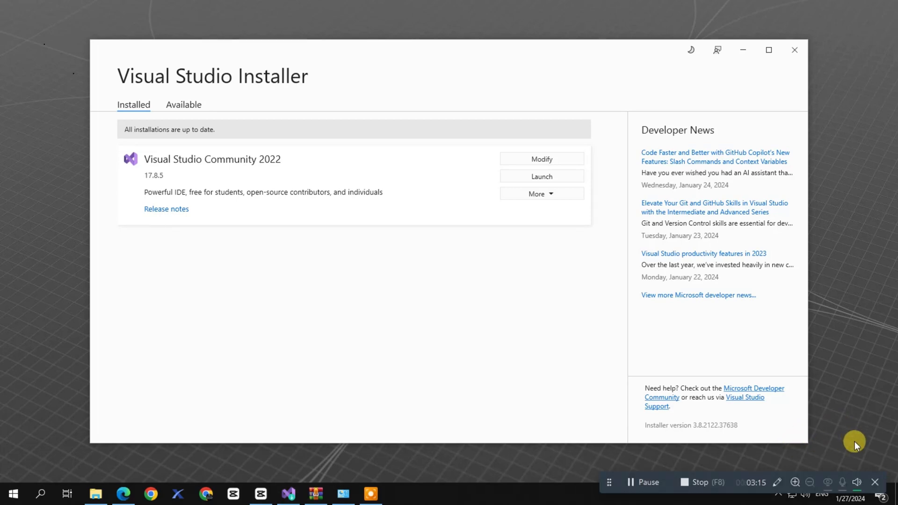
{"action": "left_click", "coordinate": [874, 481]}
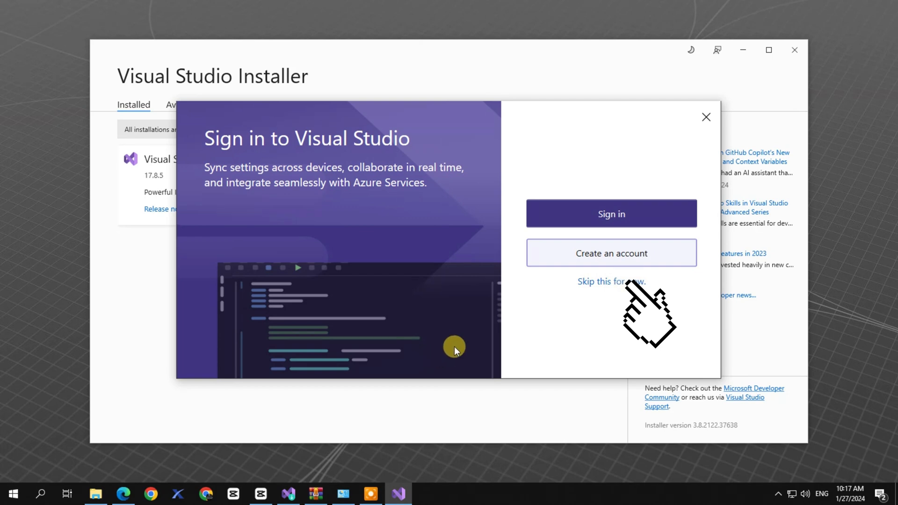
{"action": "left_click", "coordinate": [603, 284]}
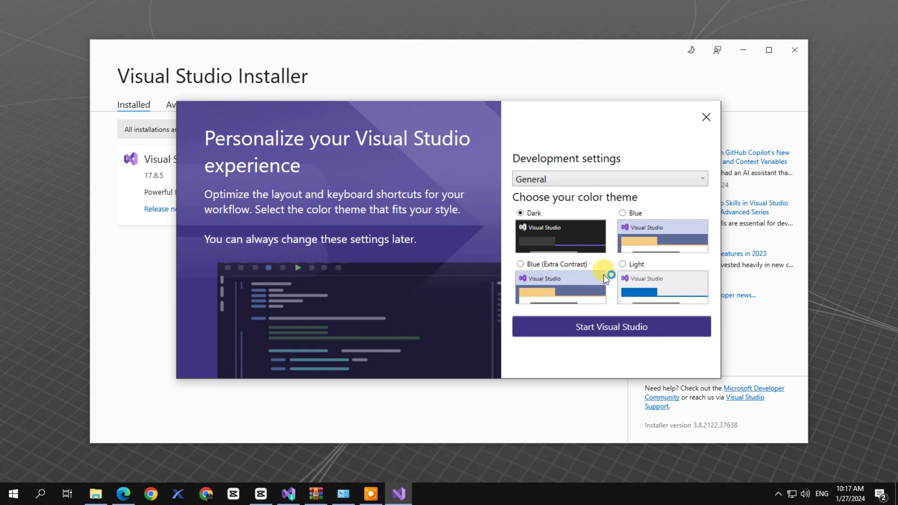
{"action": "left_click", "coordinate": [622, 330]}
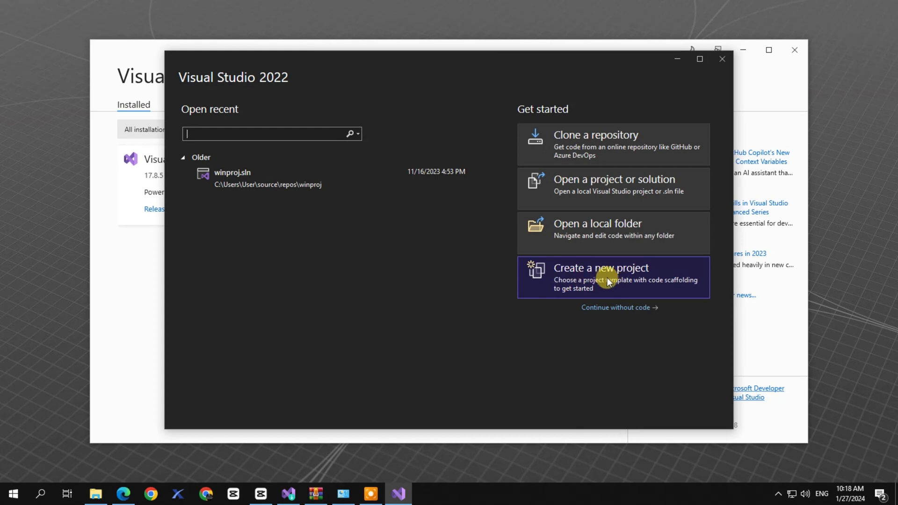
Step: Begin a new project and filter the templates by the Visual Basic language and the Windows platform
{"action": "left_click", "coordinate": [636, 277]}
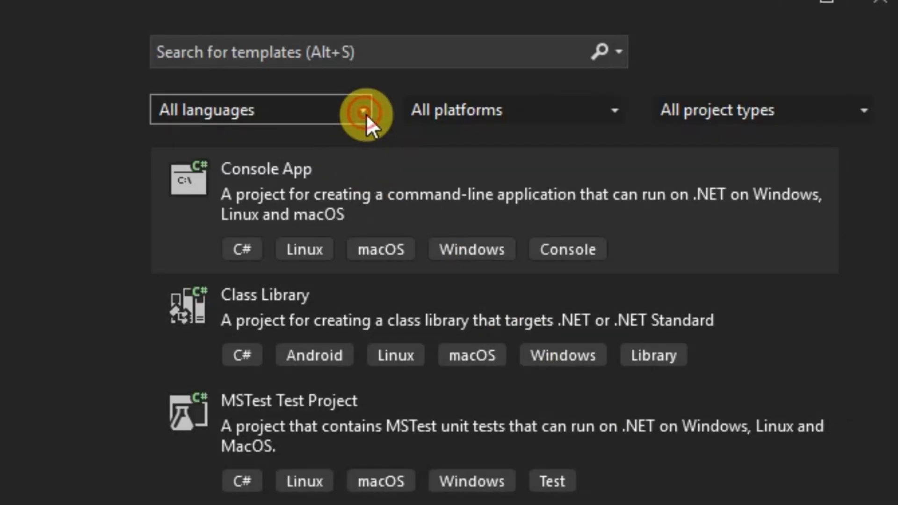
{"action": "left_click", "coordinate": [366, 115]}
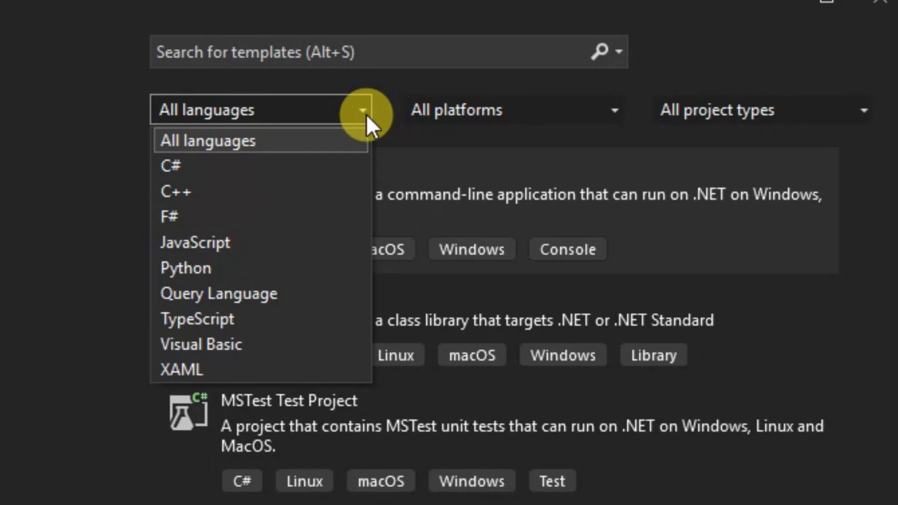
{"action": "left_click", "coordinate": [234, 345]}
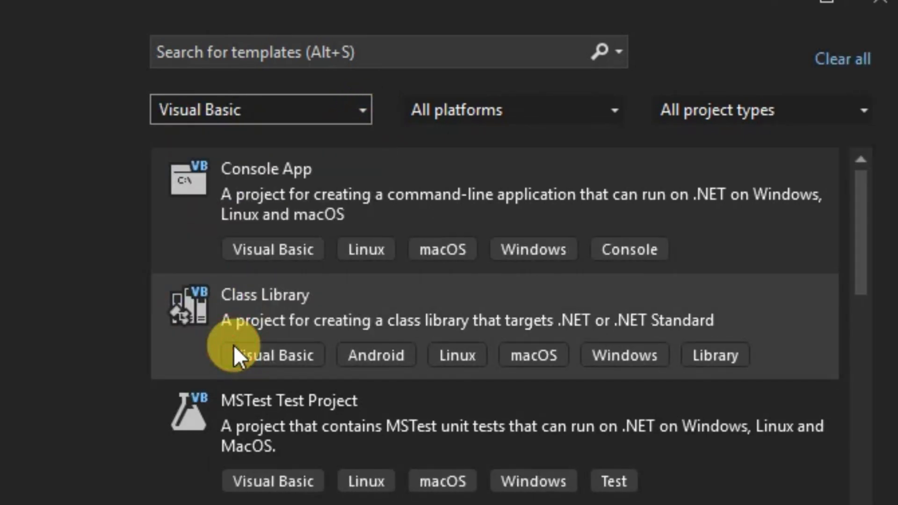
{"action": "left_click", "coordinate": [615, 112]}
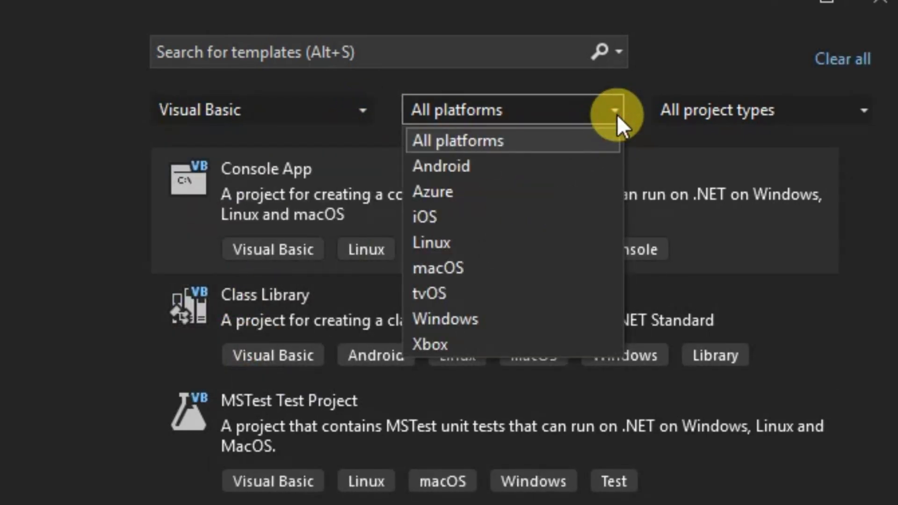
{"action": "left_click", "coordinate": [487, 320]}
Step: Choose the Windows Forms App (.NET Framework) template and proceed to the project configuration
{"action": "scroll", "coordinate": [485, 321], "scroll_direction": "down", "scroll_amount": 10}
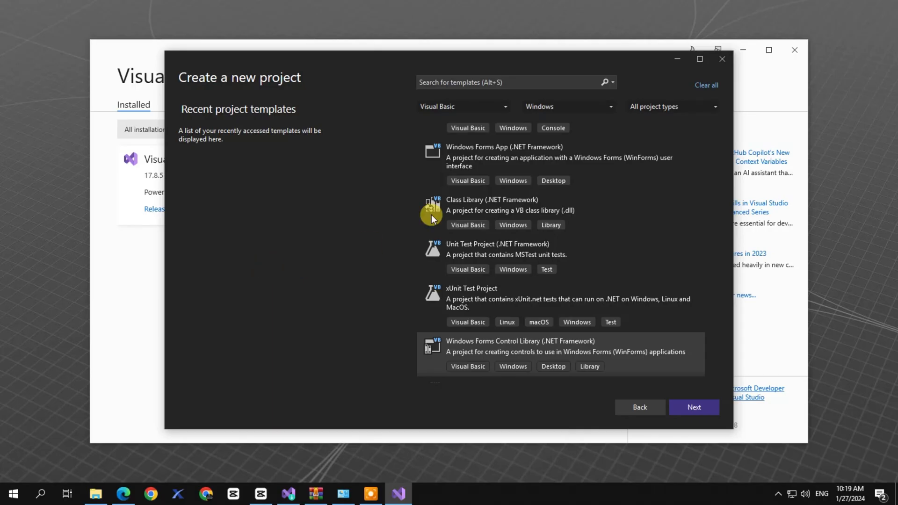
{"action": "left_click", "coordinate": [517, 159]}
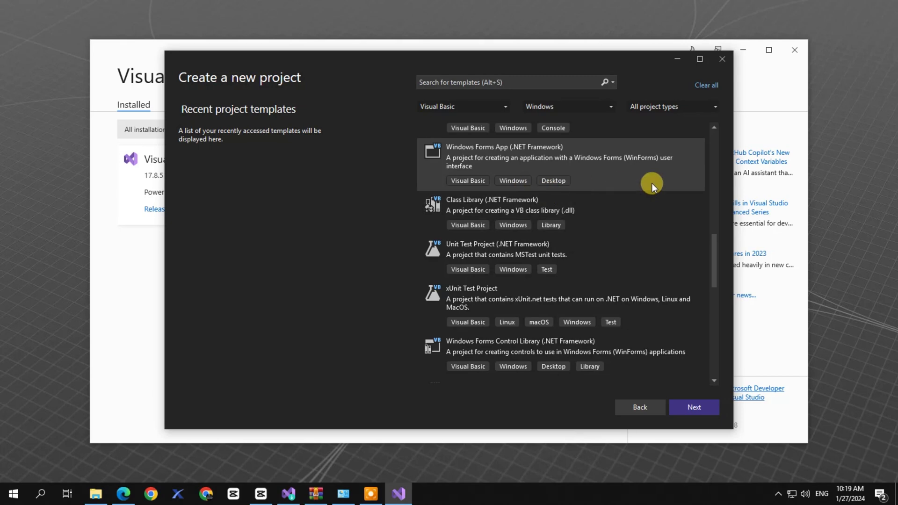
{"action": "scroll", "coordinate": [652, 183], "scroll_direction": "up", "scroll_amount": 5}
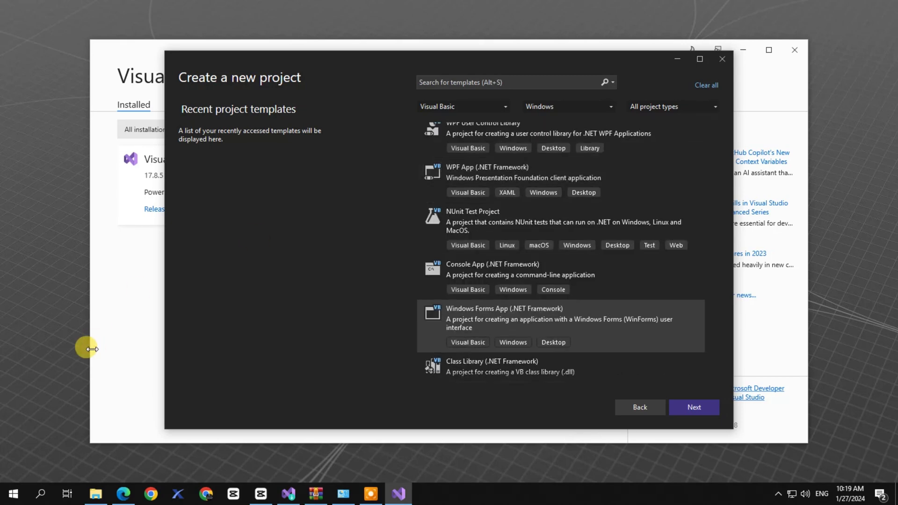
{"action": "scroll", "coordinate": [428, 269], "scroll_direction": "up", "scroll_amount": 2}
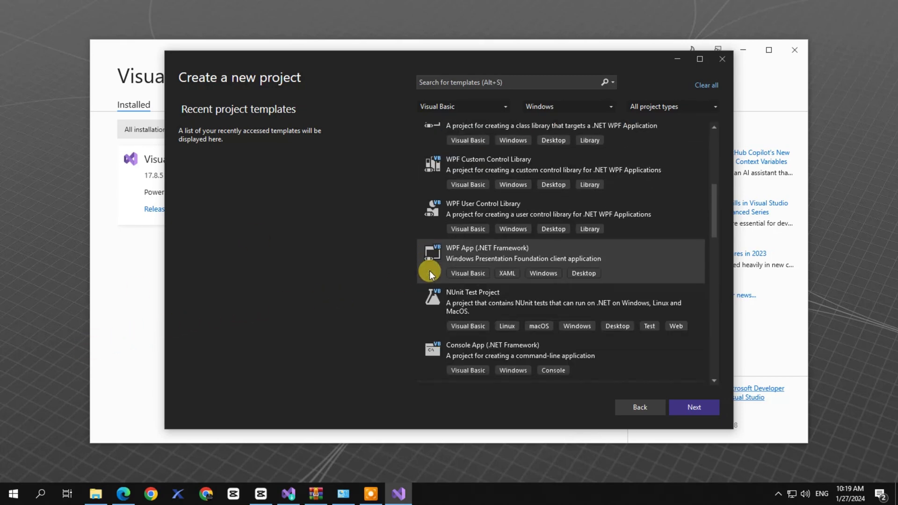
{"action": "scroll", "coordinate": [424, 279], "scroll_direction": "down", "scroll_amount": 2}
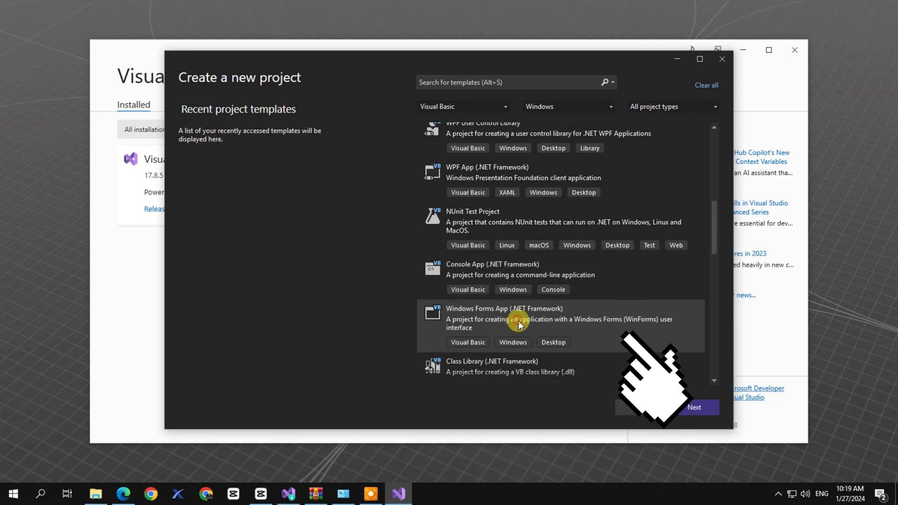
{"action": "left_click", "coordinate": [688, 405]}
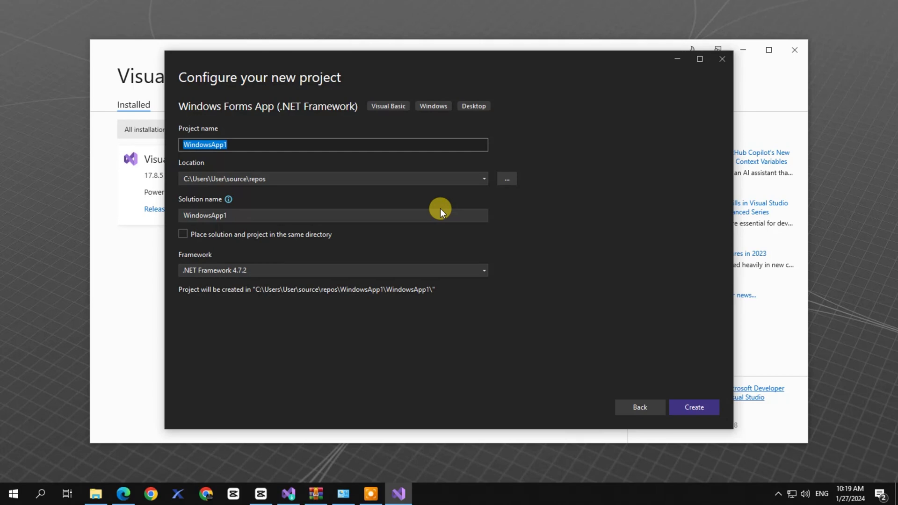
Step: Name the project firstAPP, place the solution and project in the same directory, and create it
{"action": "type", "text": "firstAPP"}
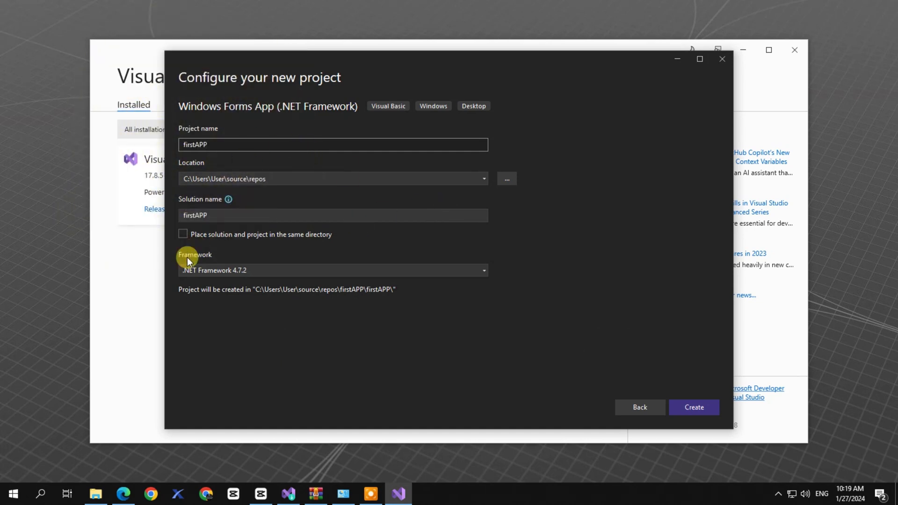
{"action": "left_click", "coordinate": [182, 234]}
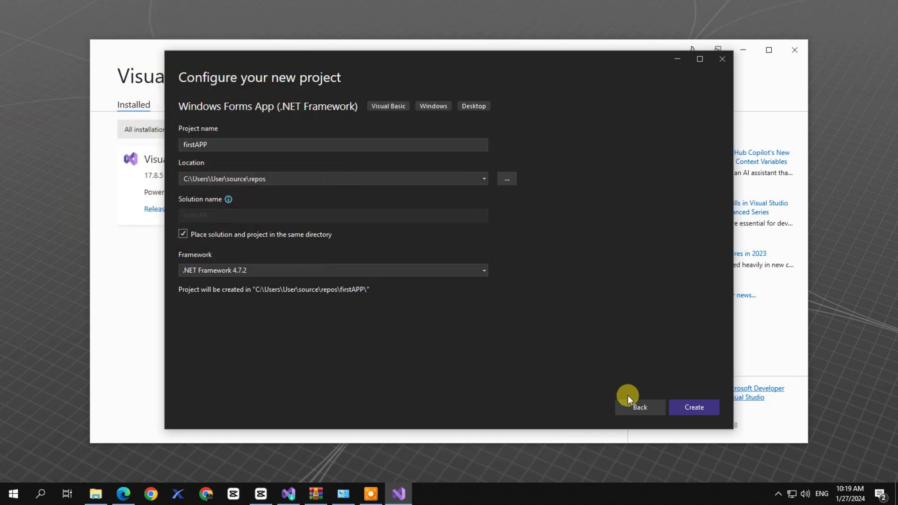
{"action": "left_click", "coordinate": [691, 408]}
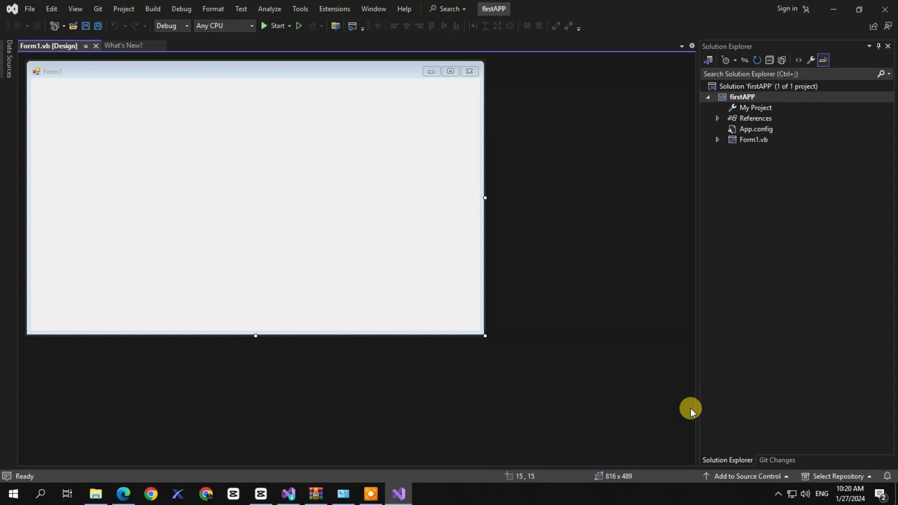
Step: Display the Toolbox for the form designer and expand its All Windows Forms control group
{"action": "left_click", "coordinate": [8, 55]}
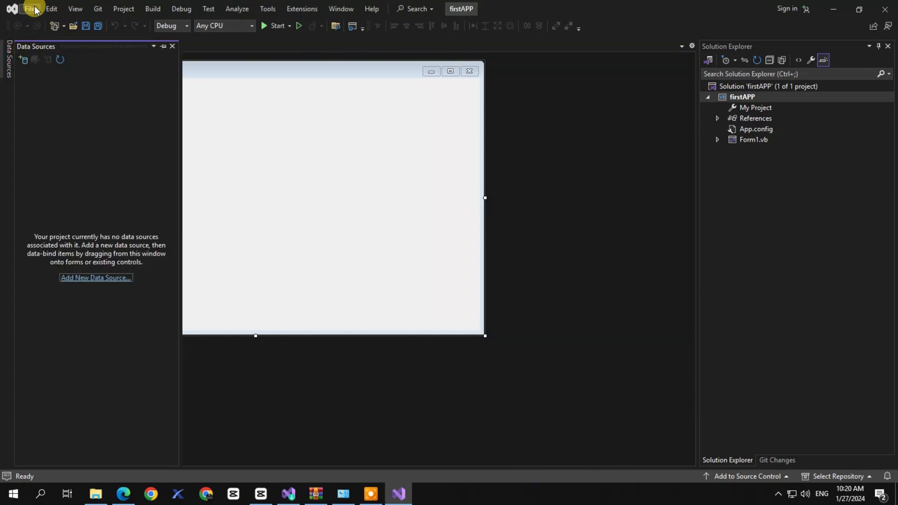
{"action": "left_click", "coordinate": [77, 9]}
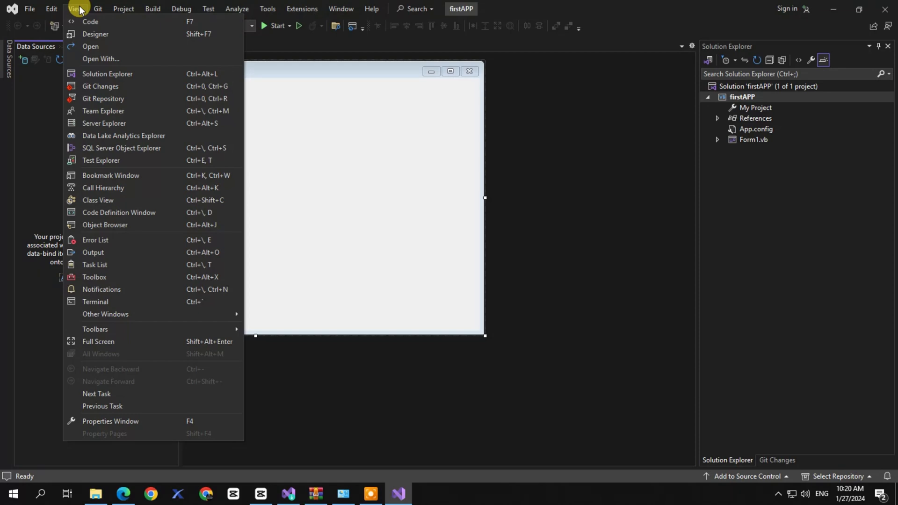
{"action": "left_click", "coordinate": [114, 276]}
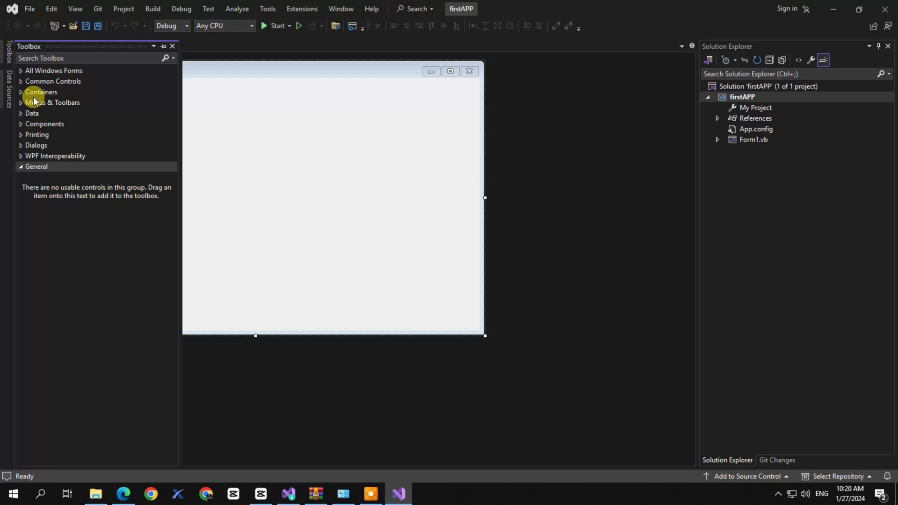
{"action": "left_click", "coordinate": [20, 71]}
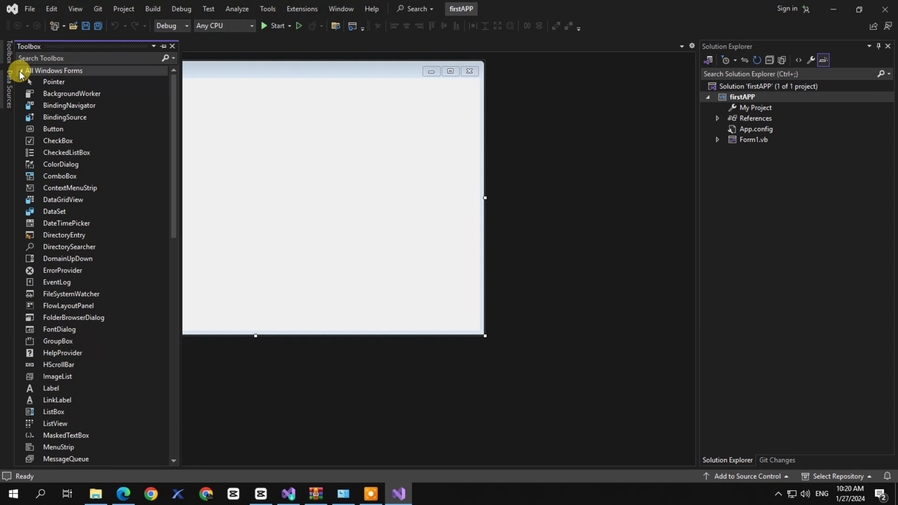
Step: Add a Label near the top of Form1 at about 351, 31 and pin the Toolbox open
{"action": "left_click_drag", "start_coordinate": [57, 387], "coordinate": [232, 100]}
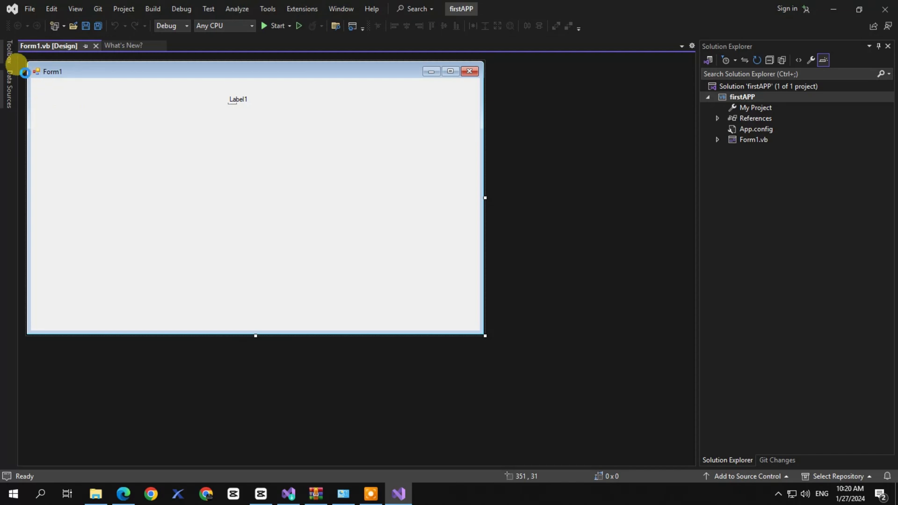
{"action": "left_click", "coordinate": [10, 51]}
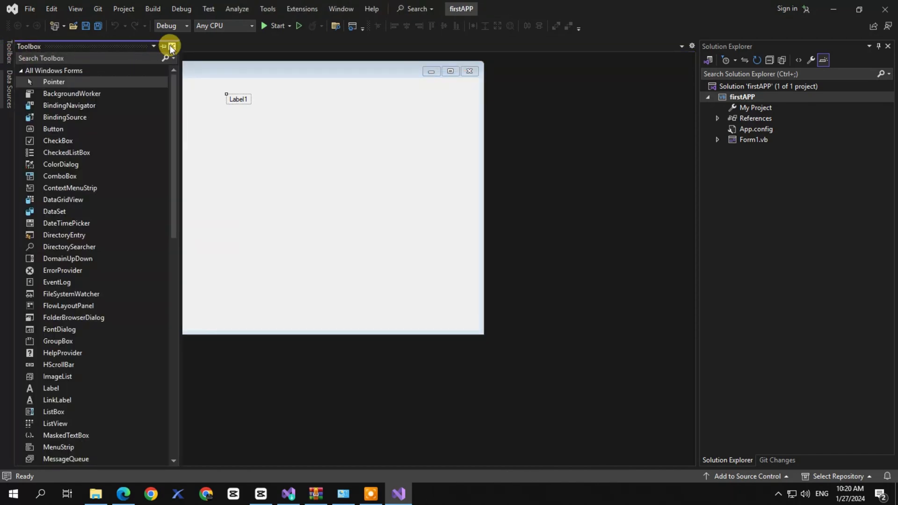
{"action": "left_click", "coordinate": [163, 46]}
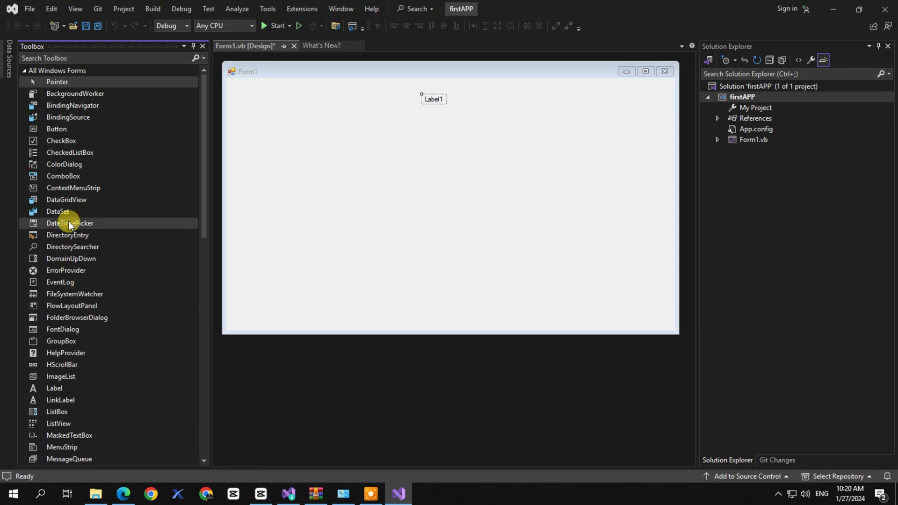
Step: Add a Button of about 280 x 23 beside the label and align the label with it at about 203, 25
{"action": "left_click_drag", "start_coordinate": [56, 129], "coordinate": [358, 98]}
{"action": "left_click_drag", "start_coordinate": [507, 93], "coordinate": [566, 96]}
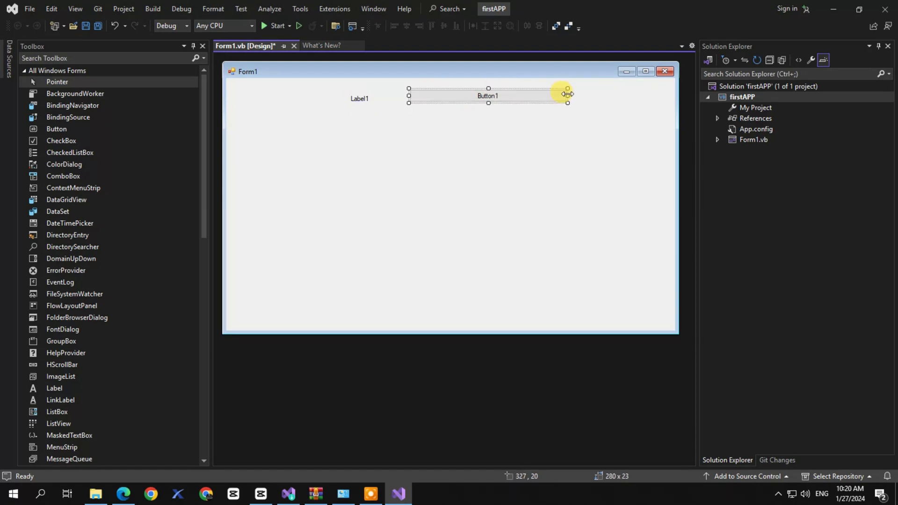
{"action": "left_click", "coordinate": [356, 100]}
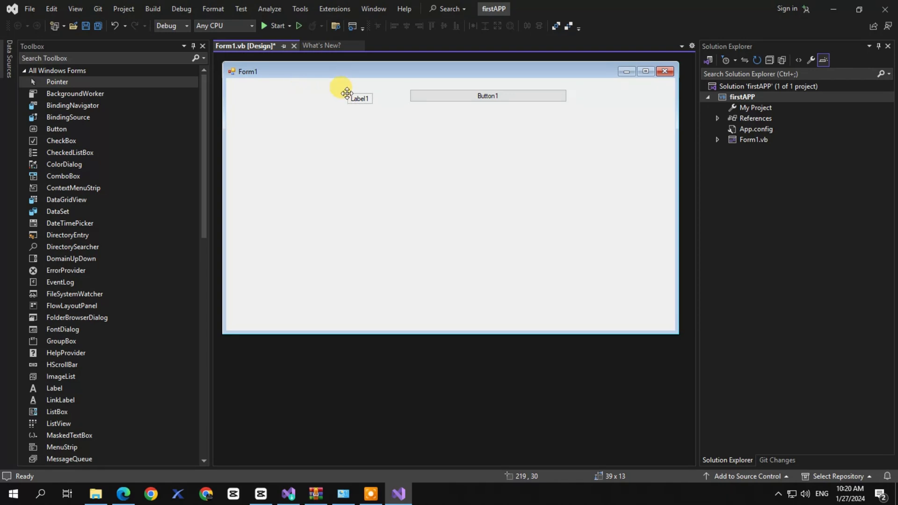
{"action": "mouse_move", "coordinate": [347, 100]}
{"action": "left_mouse_down"}
{"action": "mouse_move", "coordinate": [303, 96]}
{"action": "mouse_move", "coordinate": [364, 96]}
{"action": "left_mouse_up"}
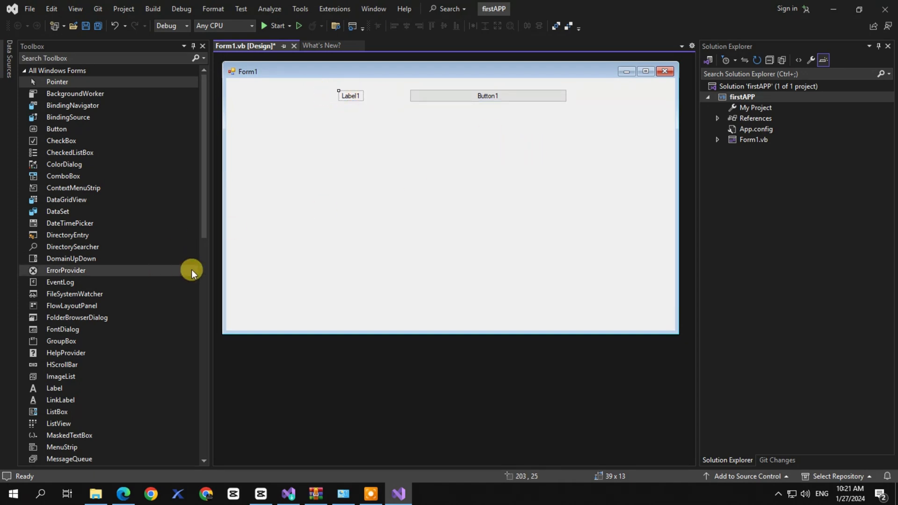
Step: Draw a large ListView in the middle of Form1, below the button
{"action": "left_click", "coordinate": [66, 411]}
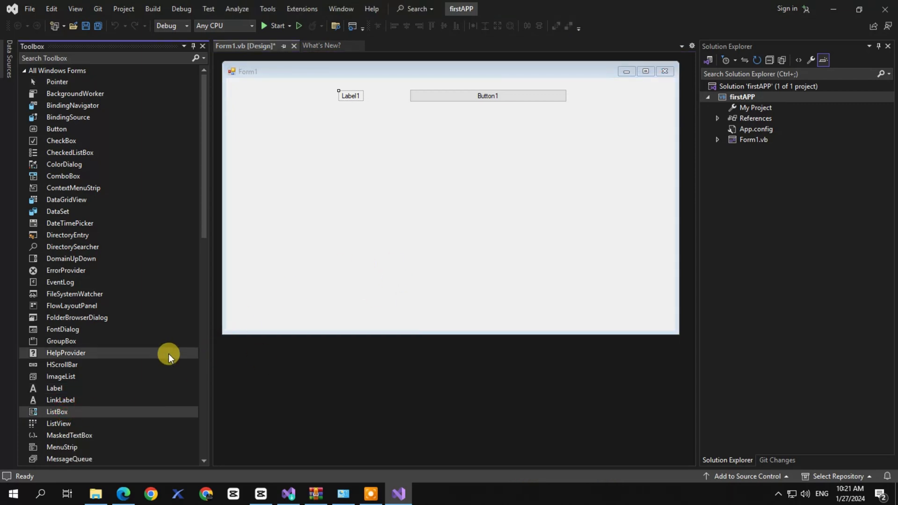
{"action": "left_click", "coordinate": [63, 423]}
{"action": "left_click_drag", "start_coordinate": [397, 128], "coordinate": [544, 261]}
Step: Move the button to about 286, 25 above the list view and minimize the Visual Studio window
{"action": "left_click", "coordinate": [598, 197]}
{"action": "left_click_drag", "start_coordinate": [507, 89], "coordinate": [483, 91]}
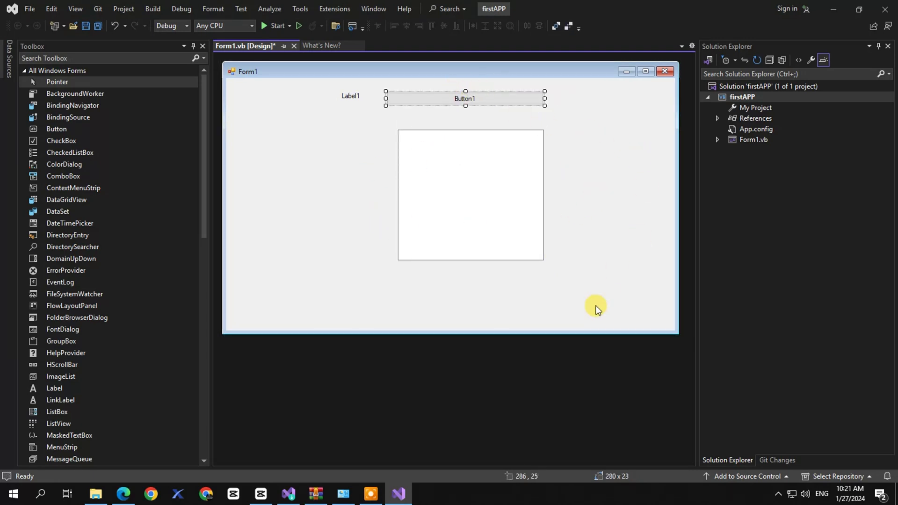
{"action": "left_click", "coordinate": [833, 9]}
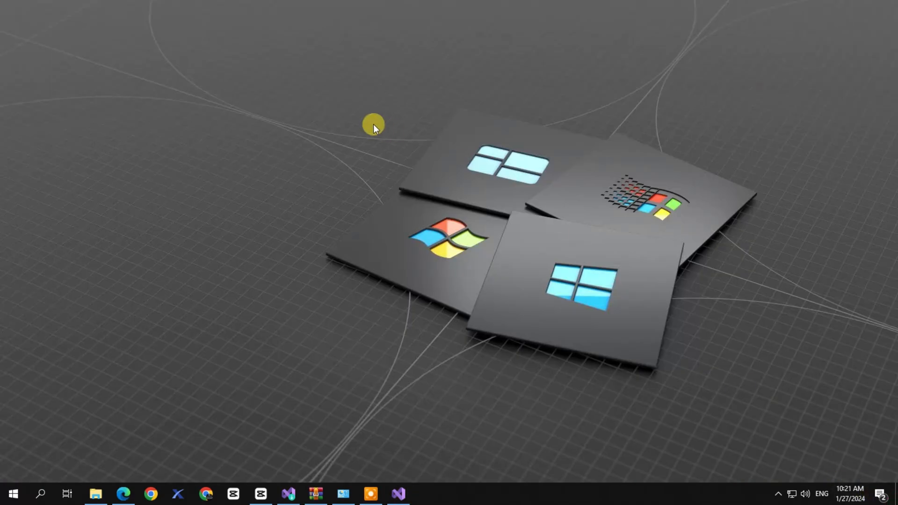